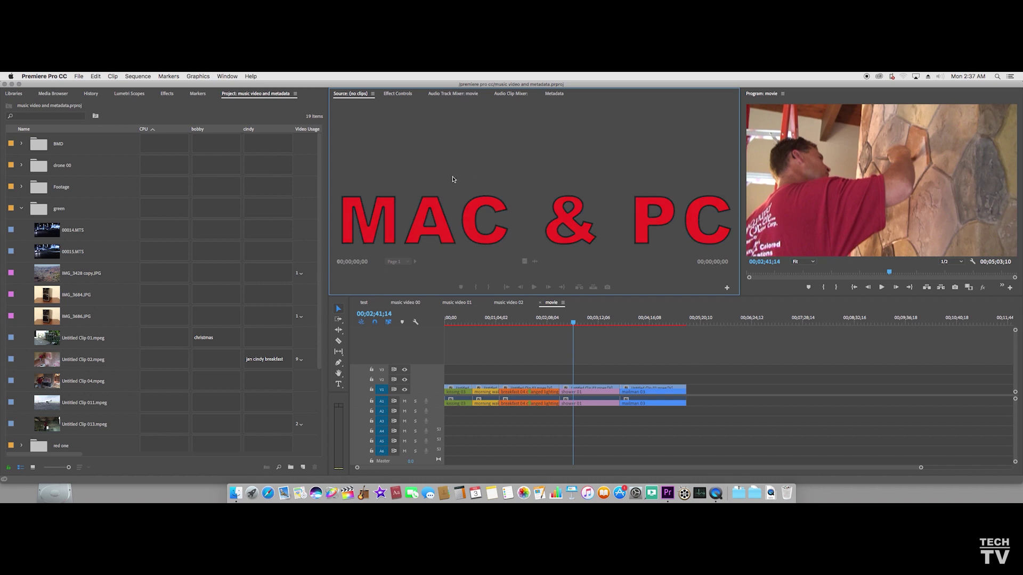
# Check the available renderer options in the project's General settings.
pyautogui.click(77, 77)
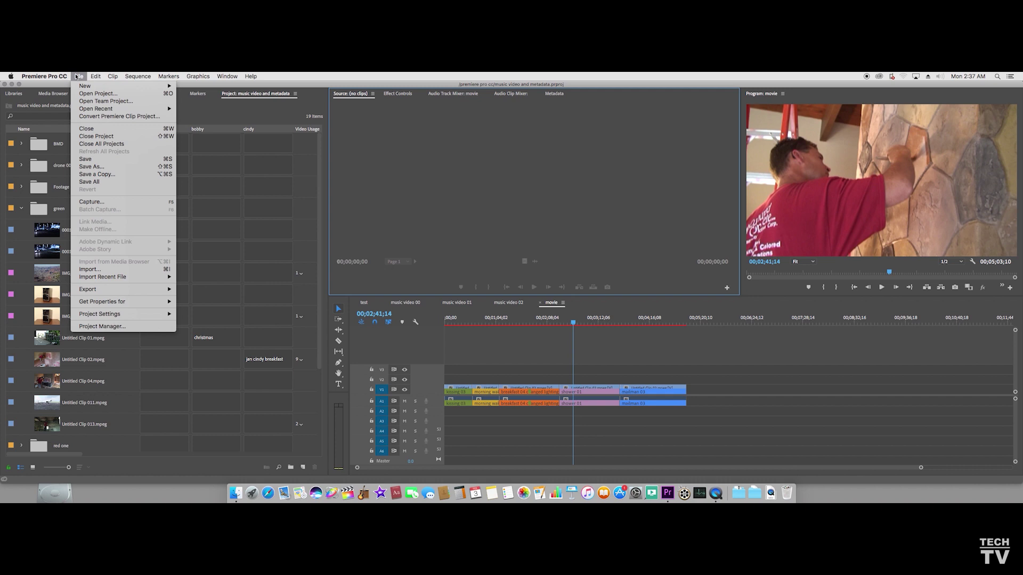
pyautogui.moveTo(98, 314)
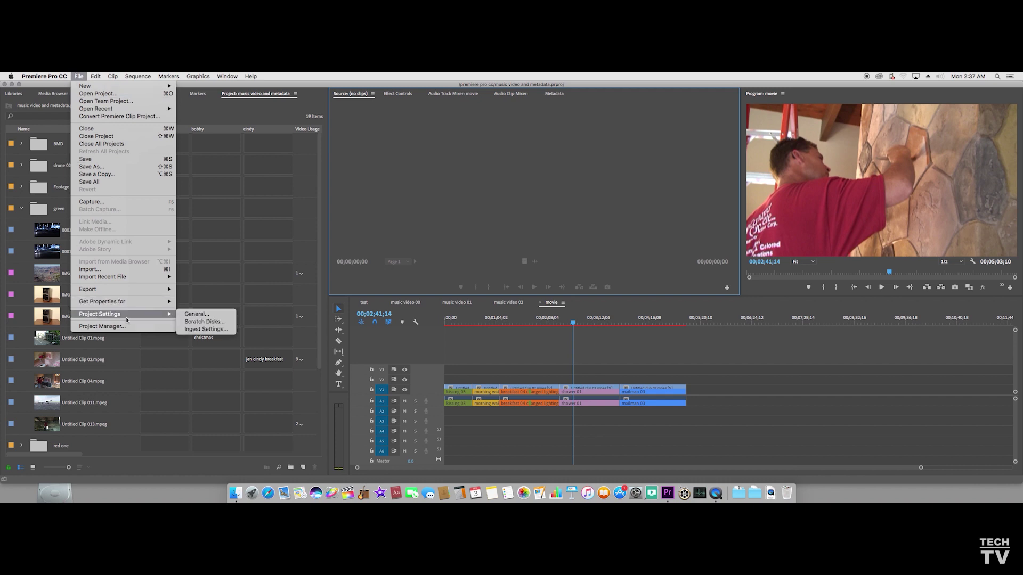
pyautogui.click(189, 315)
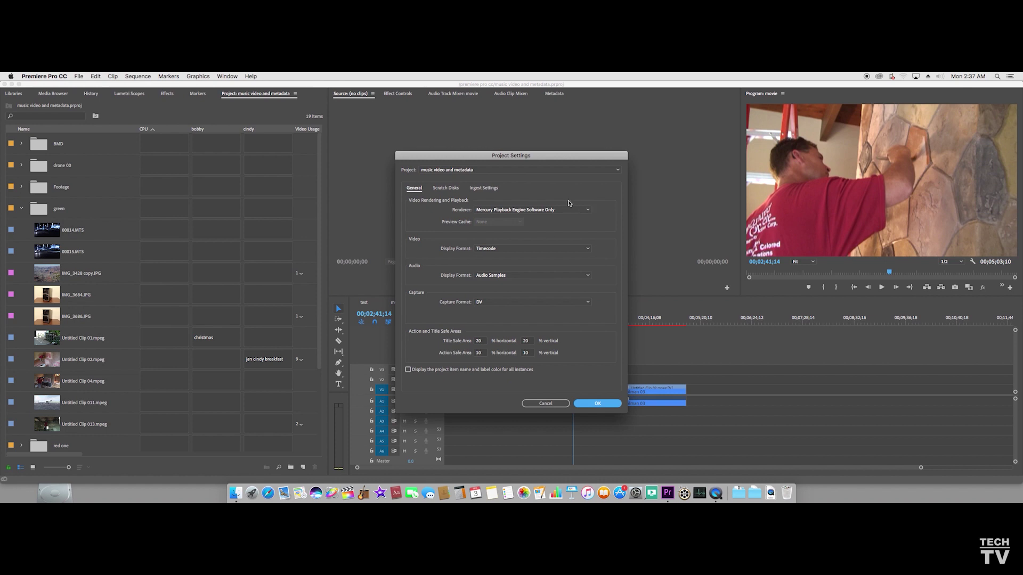
pyautogui.click(570, 211)
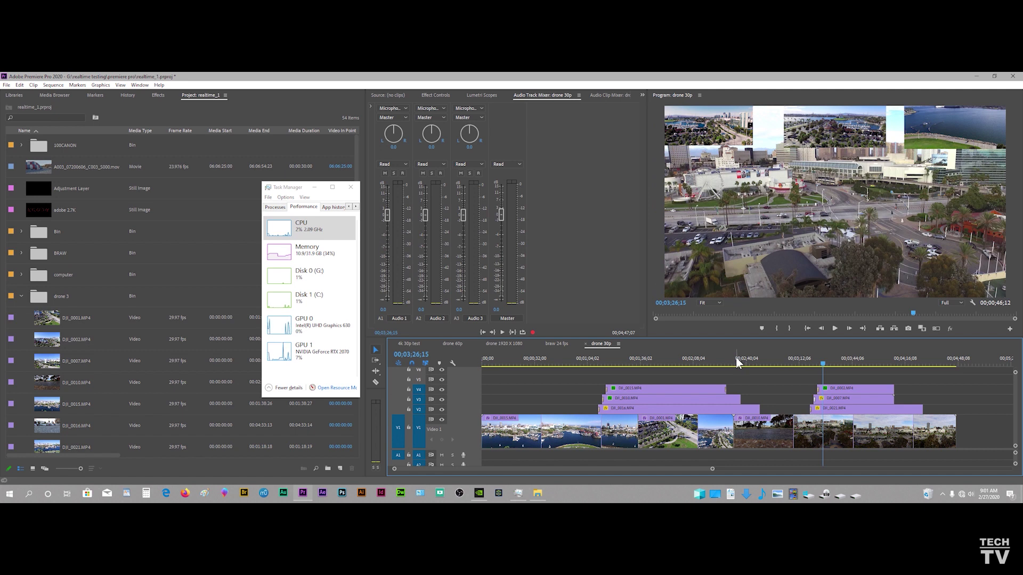
pyautogui.click(291, 188)
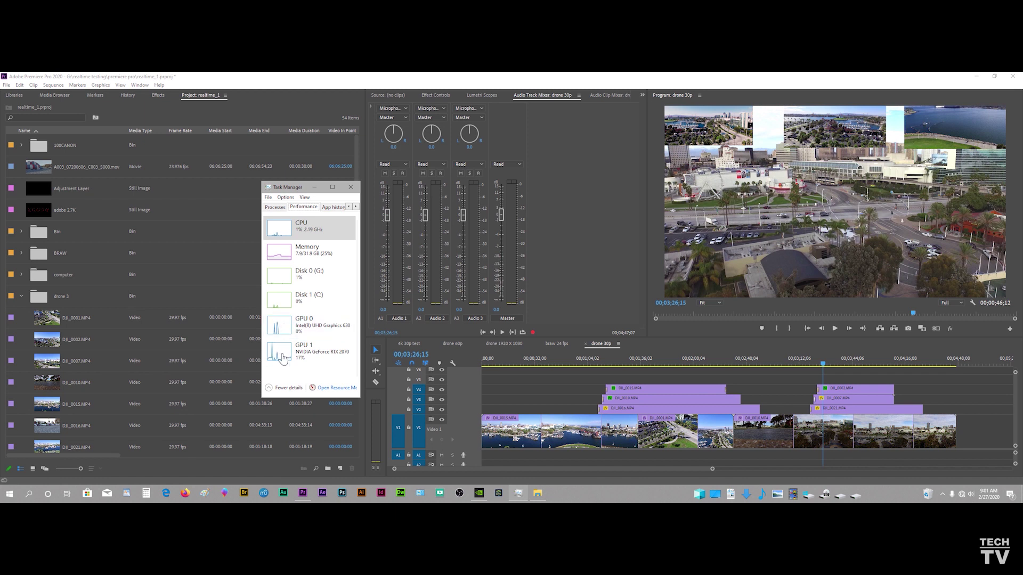
# Play the drone 30p sequence while Task Manager shows the GPU load.
pyautogui.click(835, 329)
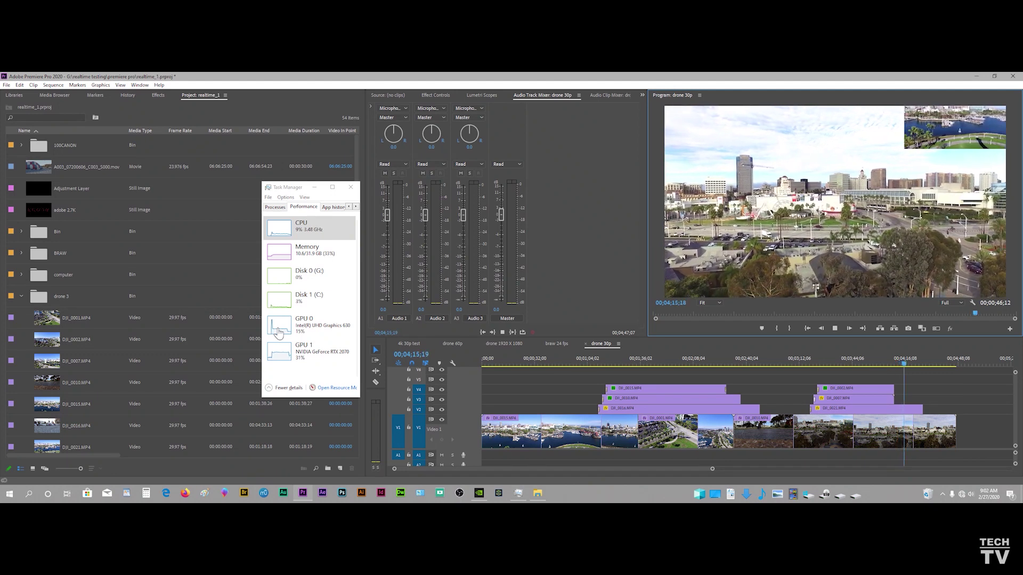
# Stop playback at 00;03;29;19 and make the Project panel active.
pyautogui.click(828, 365)
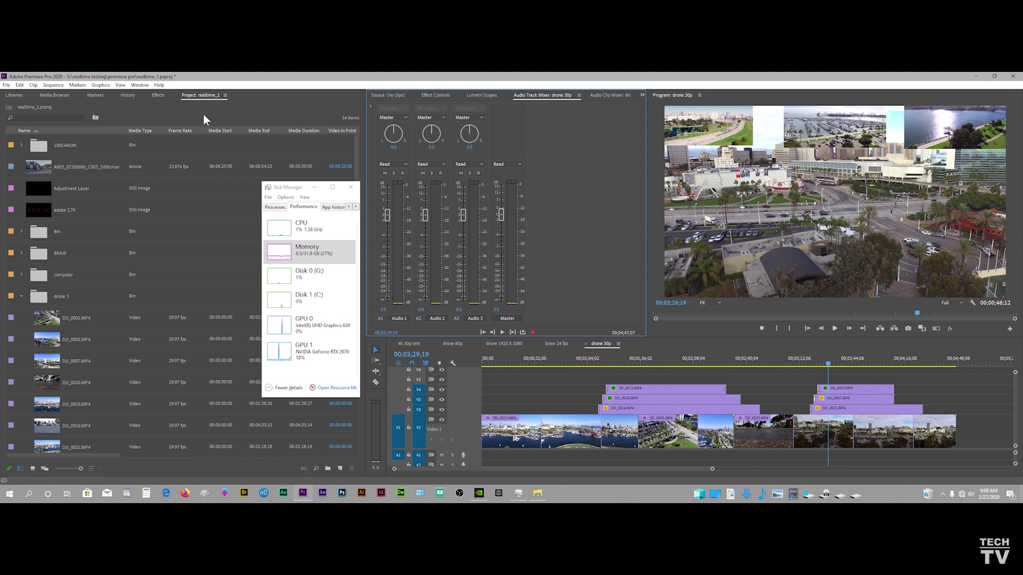
pyautogui.click(204, 115)
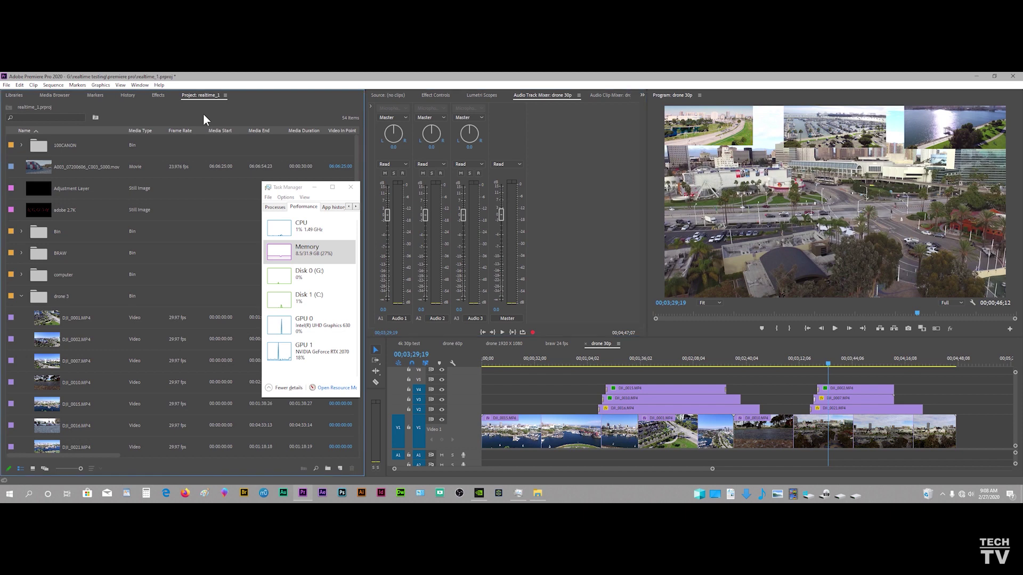
# Open realtime_1's General project settings, showing Mercury Playback Engine GPU Acceleration (CUDA).
pyautogui.click(6, 85)
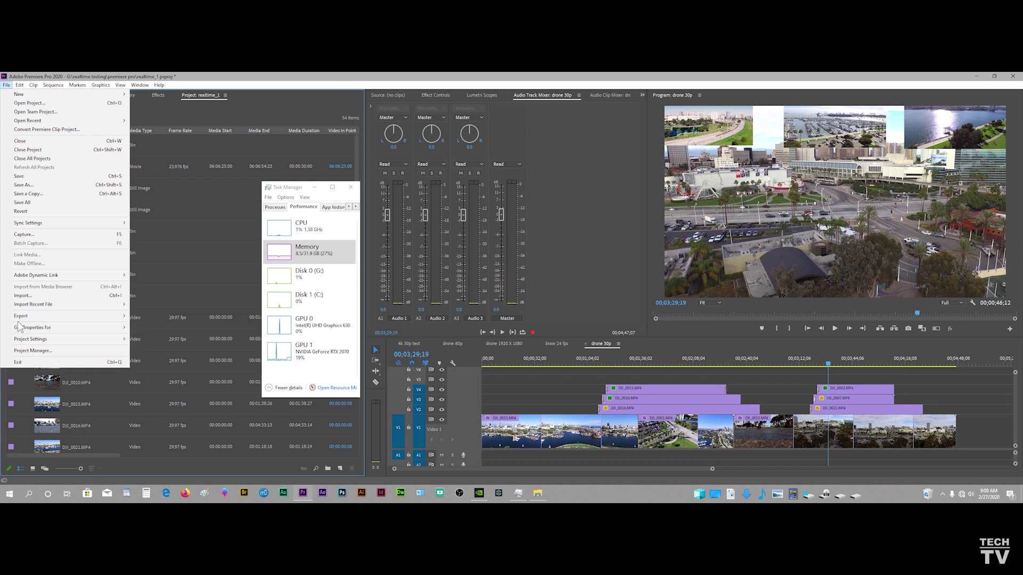
pyautogui.moveTo(34, 337)
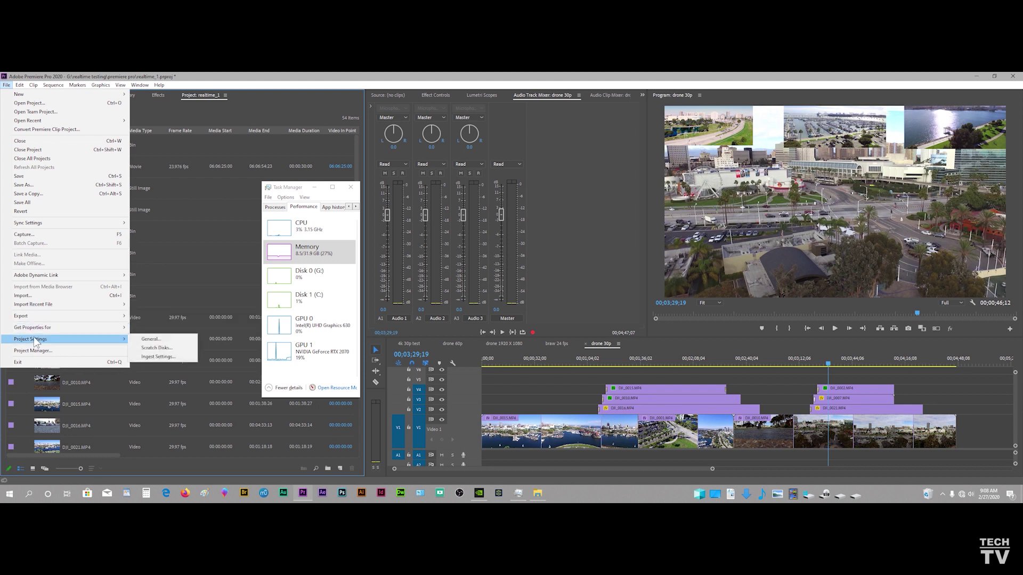
pyautogui.click(152, 339)
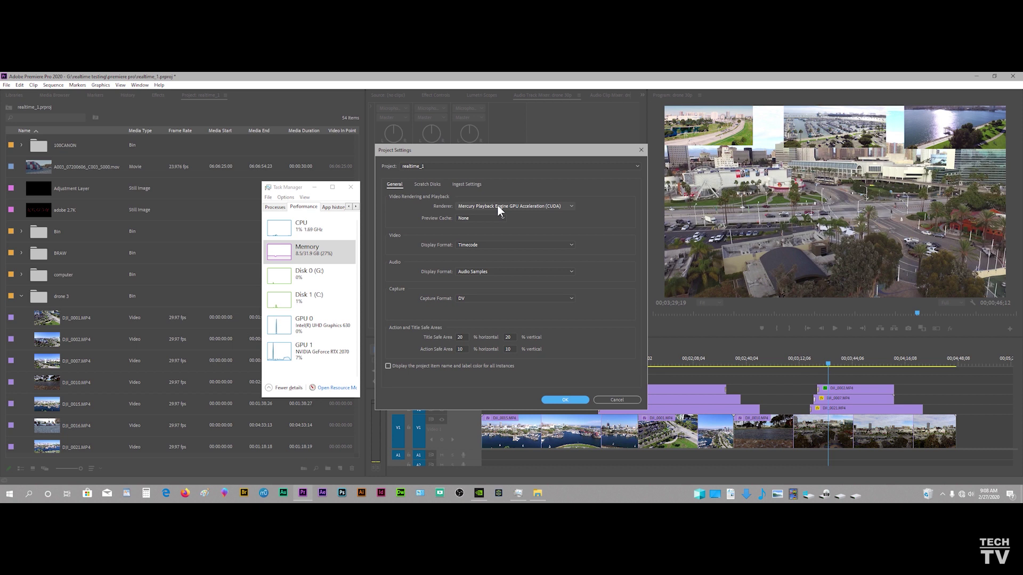
# Expand the Renderer list to show CUDA, OpenCL and Software Only.
pyautogui.click(497, 206)
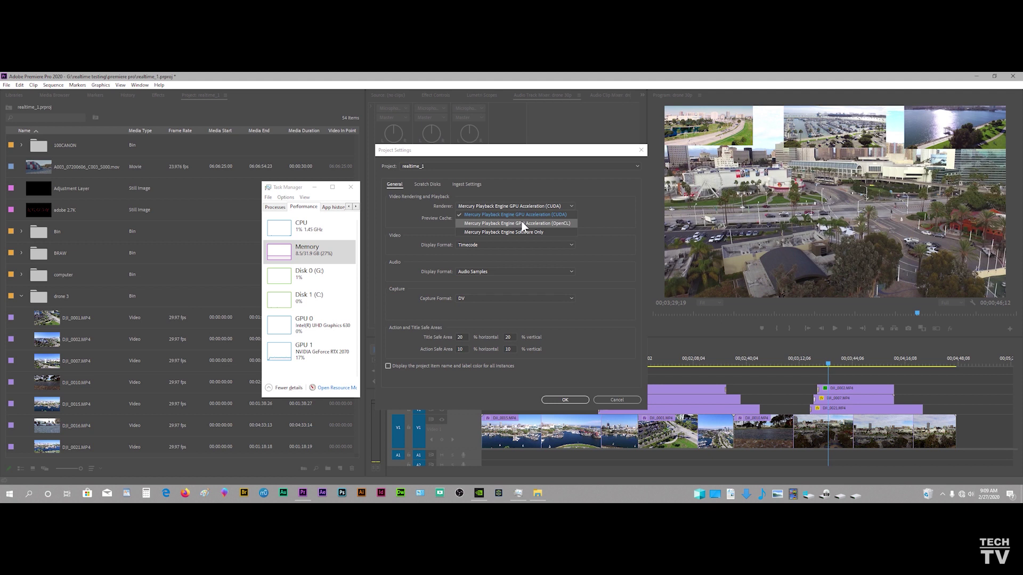
# Keep Mercury Playback Engine GPU Acceleration (CUDA) as the renderer.
pyautogui.click(513, 185)
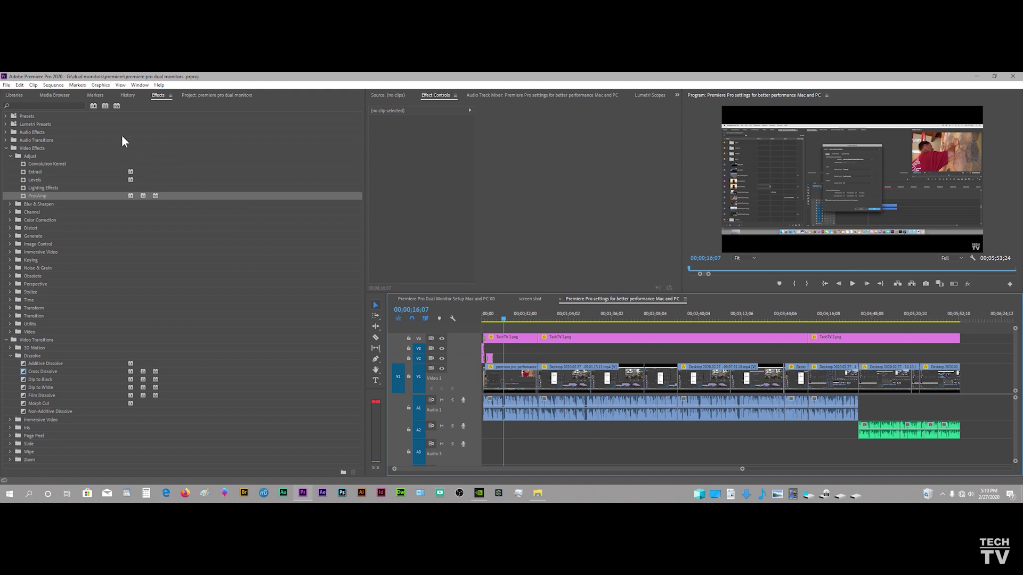
# Open the export settings and view the hardware versus software encoding choices.
pyautogui.click(6, 85)
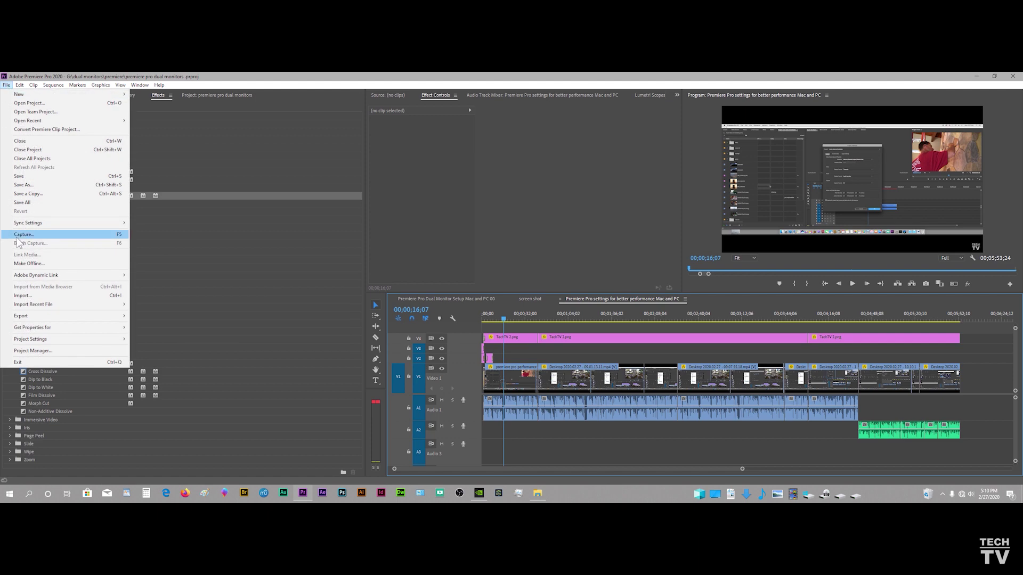
pyautogui.moveTo(33, 318)
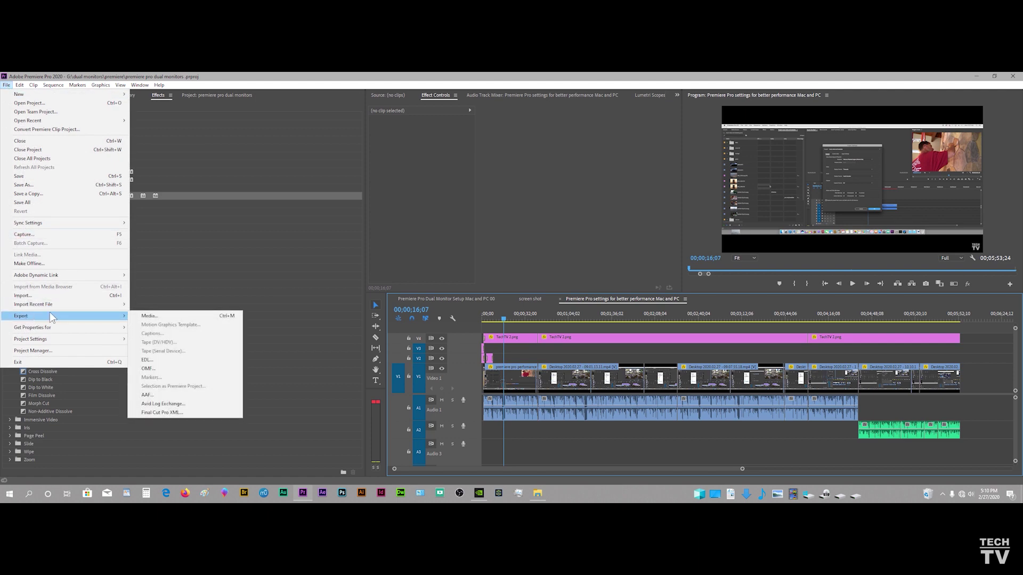
pyautogui.click(151, 317)
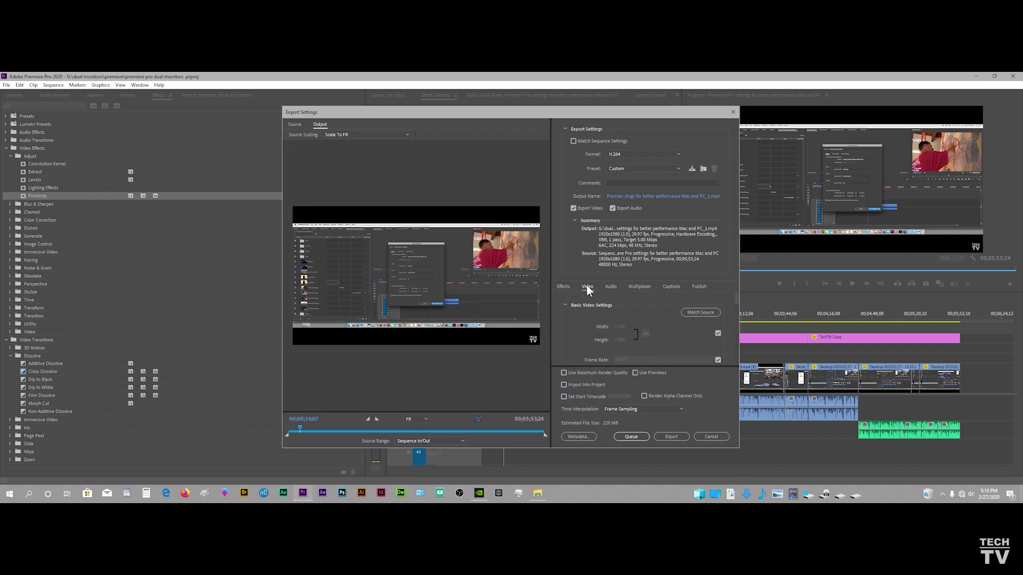
pyautogui.moveTo(737, 299); pyautogui.dragTo(727, 317)
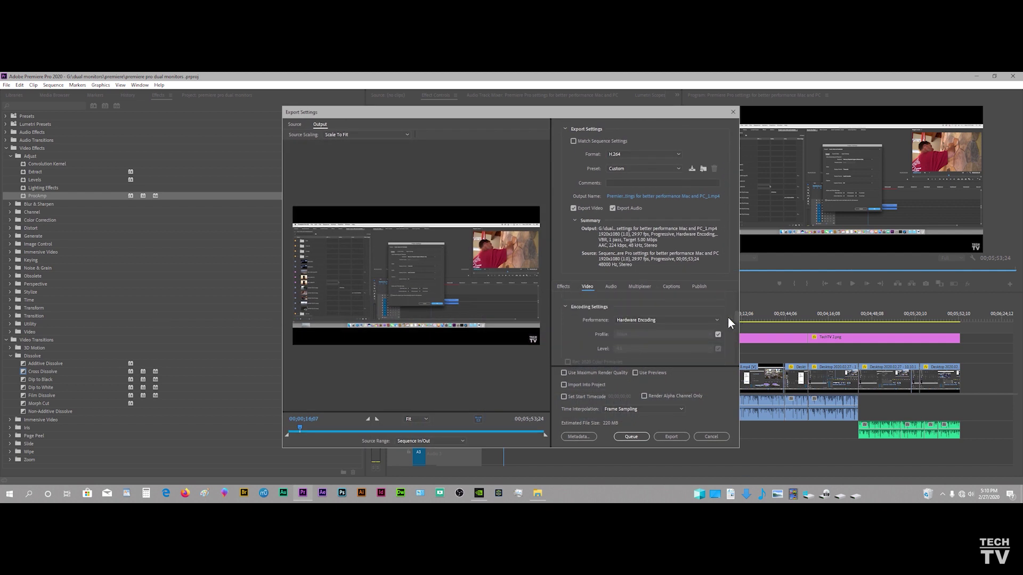
pyautogui.click(668, 321)
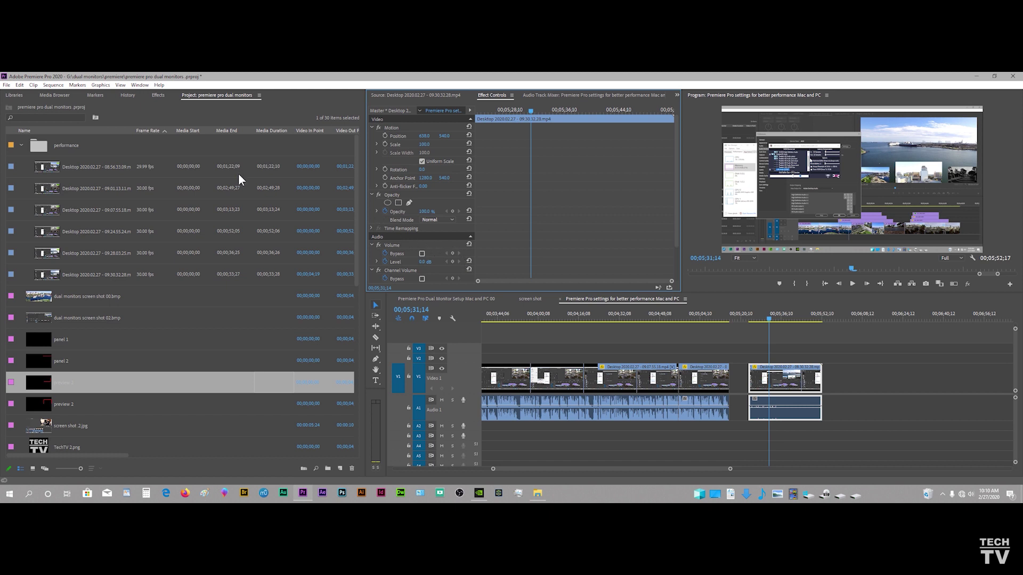
# Open the Audio Hardware preferences, showing MME device class and 200 ms latency.
pyautogui.click(20, 84)
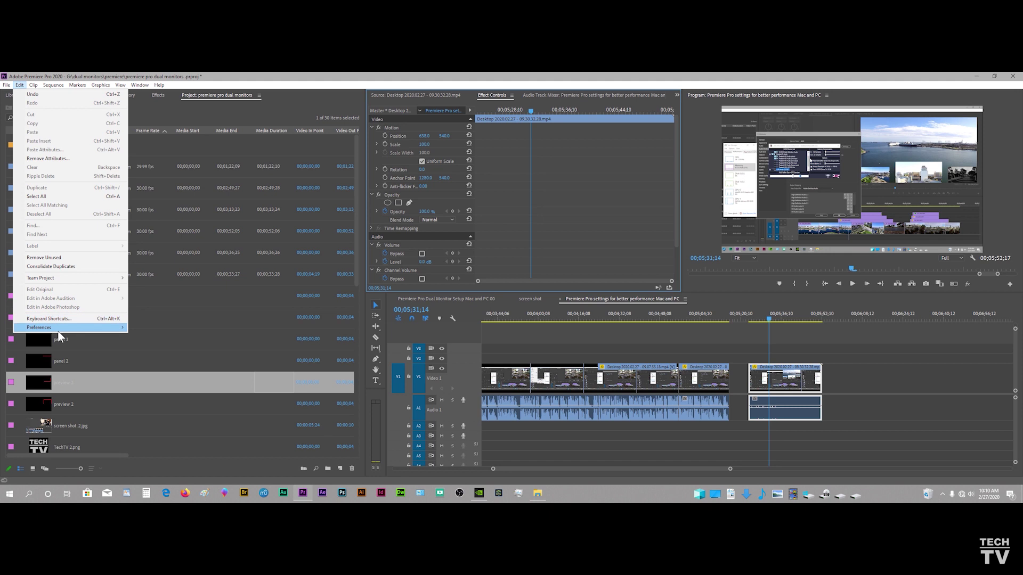
pyautogui.moveTo(58, 327)
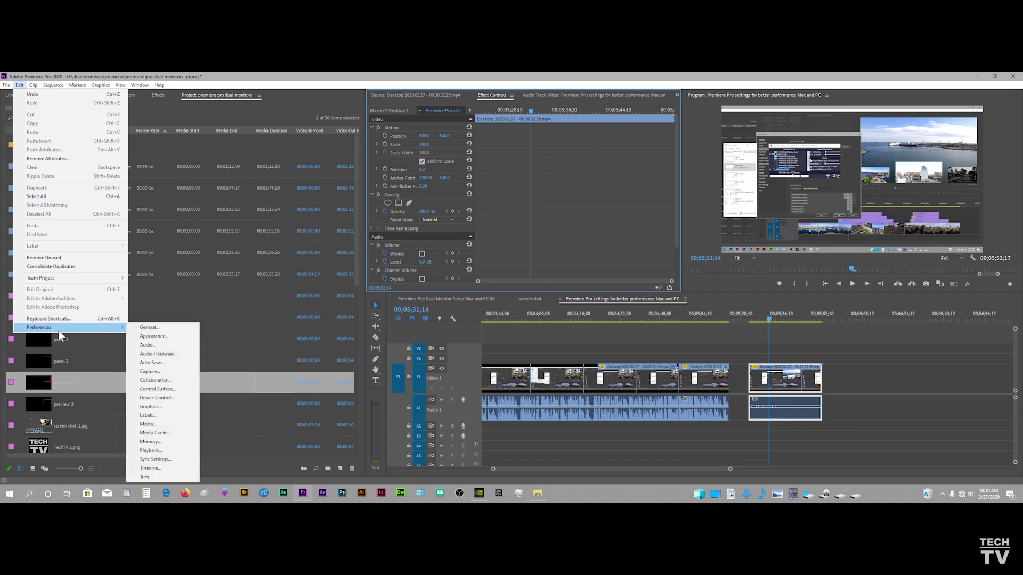
pyautogui.click(149, 356)
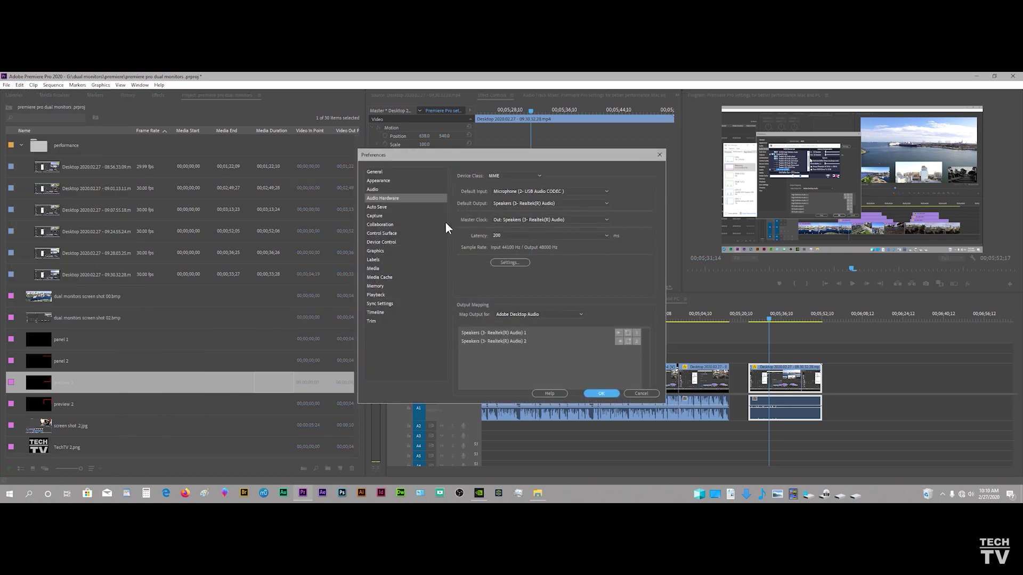
# Change the audio device class from MME to ASIO using ASIO4ALL v2, confirming the change.
pyautogui.click(520, 175)
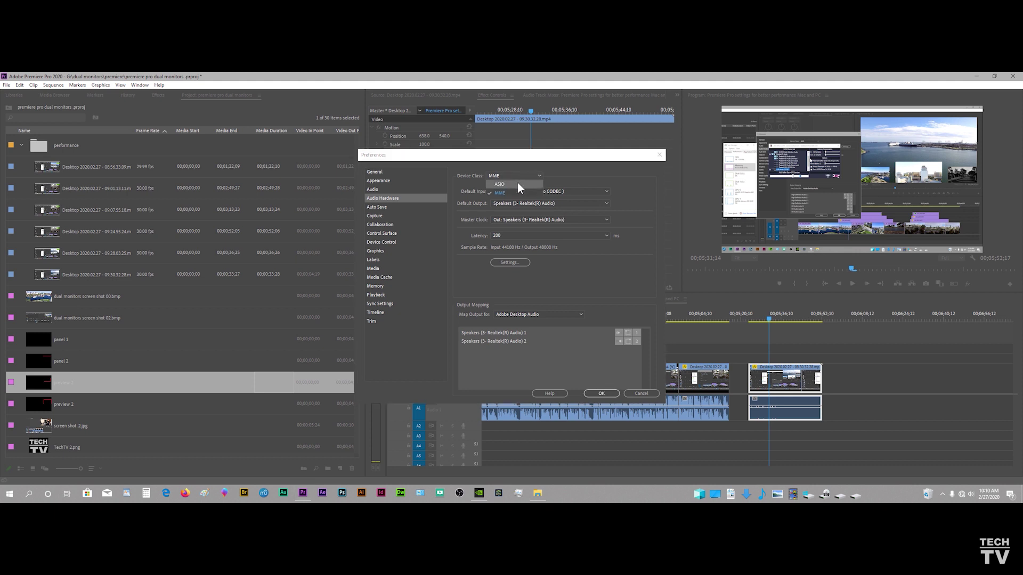
pyautogui.click(517, 183)
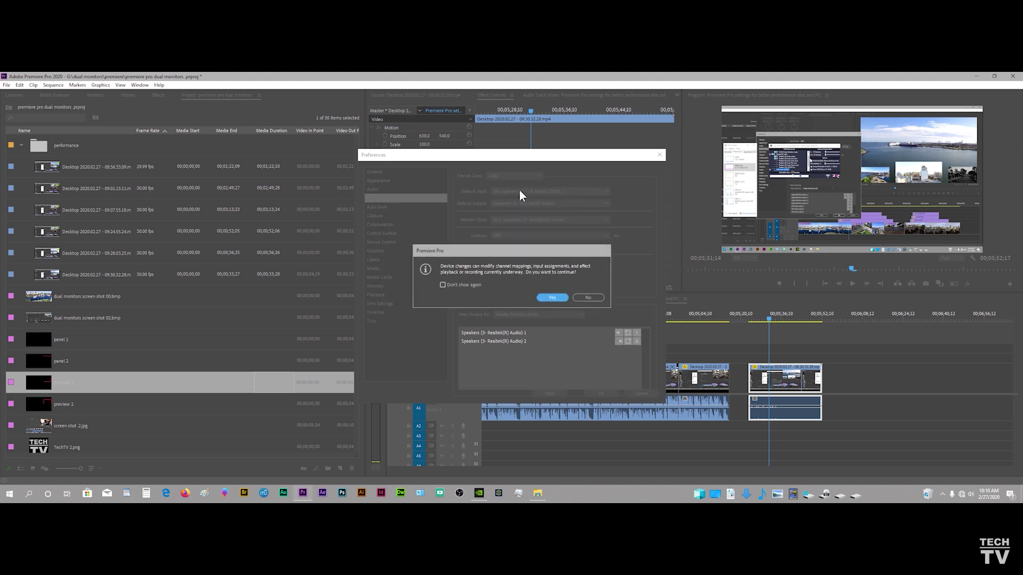
pyautogui.click(558, 299)
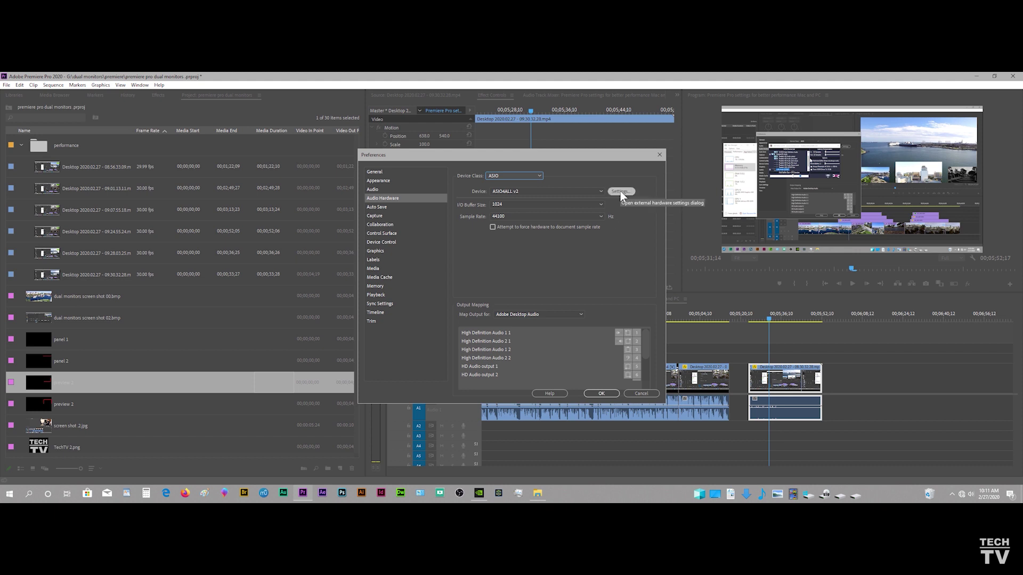
pyautogui.click(620, 191)
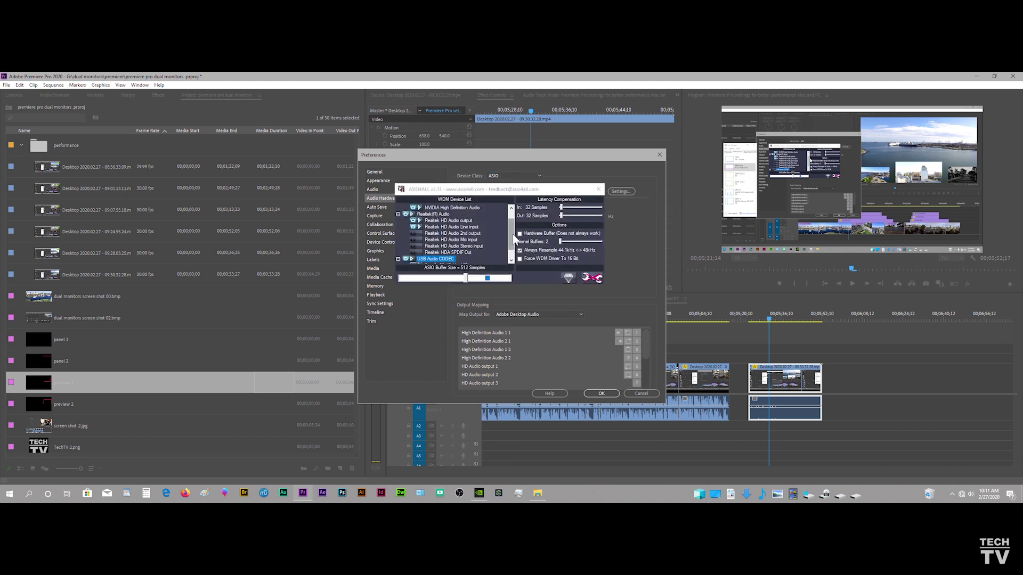
# Toggle NVIDIA High Definition Audio and Realtek(R) Audio off and back on in ASIO4ALL.
pyautogui.moveTo(512, 234); pyautogui.dragTo(511, 245)
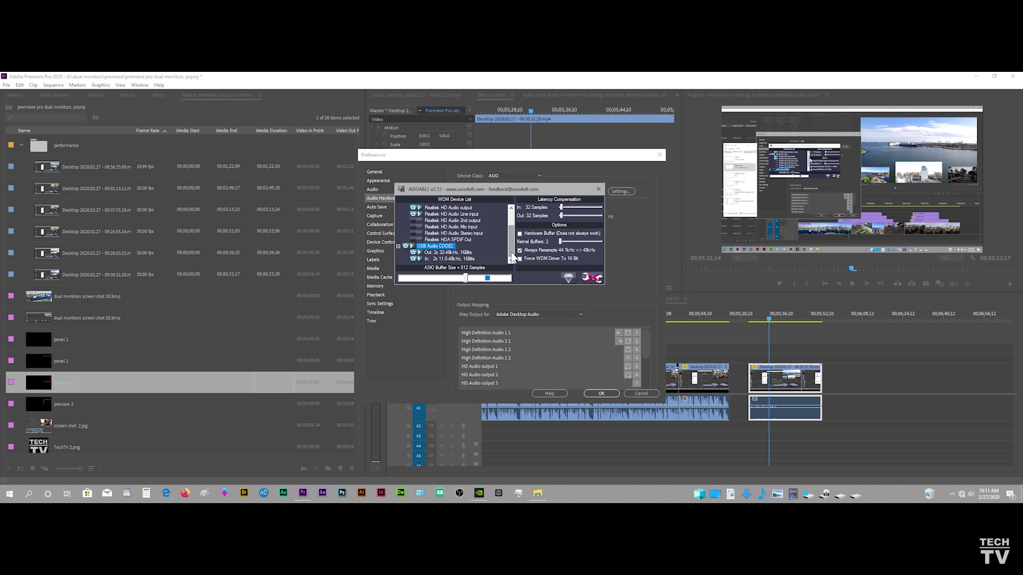
pyautogui.moveTo(511, 254); pyautogui.dragTo(510, 234)
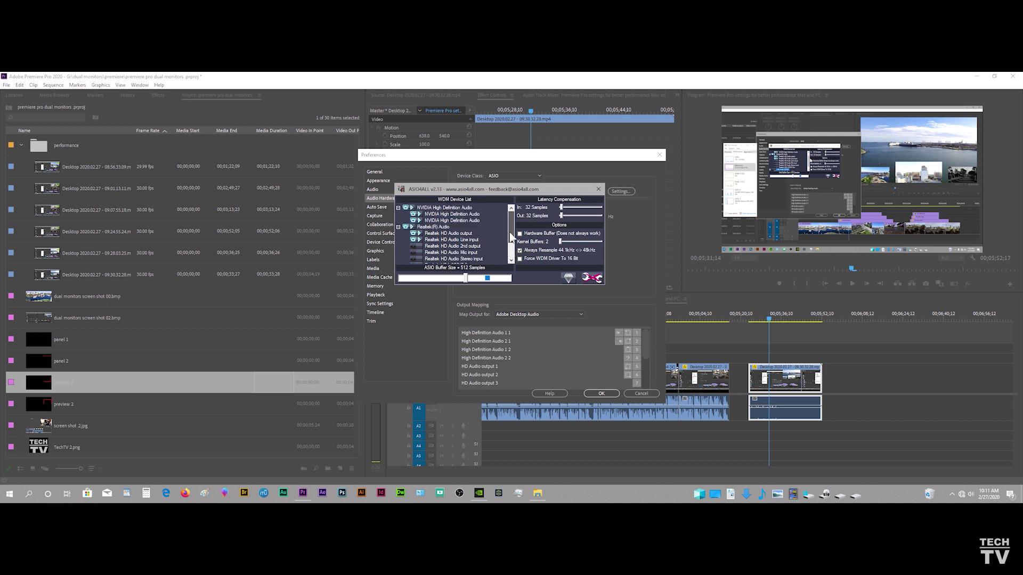
pyautogui.click(405, 208)
pyautogui.click(405, 207)
pyautogui.click(406, 226)
pyautogui.click(406, 227)
# Enable the USB Audio CODEC device and switch ASIO4ALL to its simple view.
pyautogui.moveTo(509, 225); pyautogui.dragTo(510, 244)
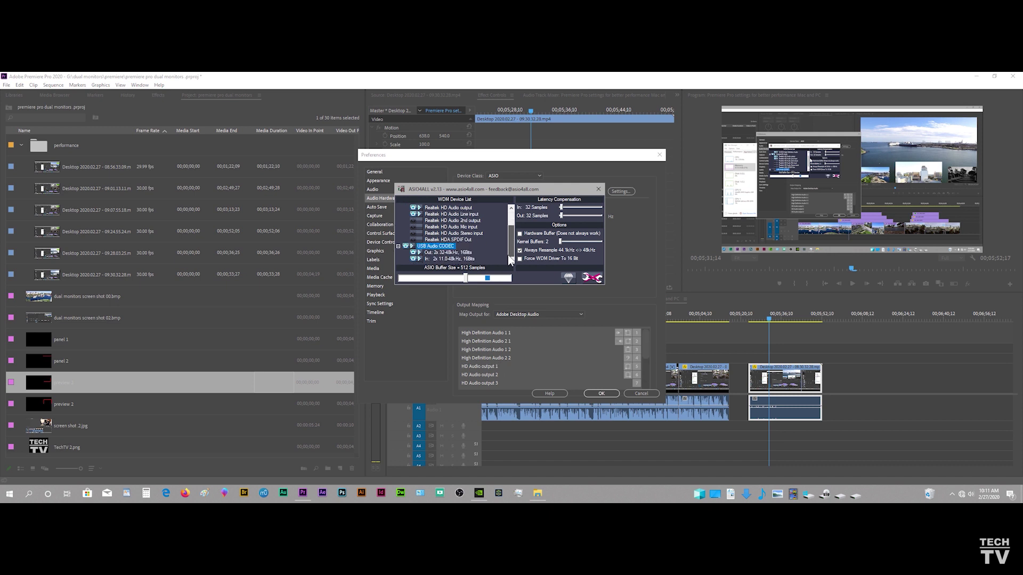
pyautogui.click(405, 246)
pyautogui.moveTo(512, 237); pyautogui.dragTo(513, 216)
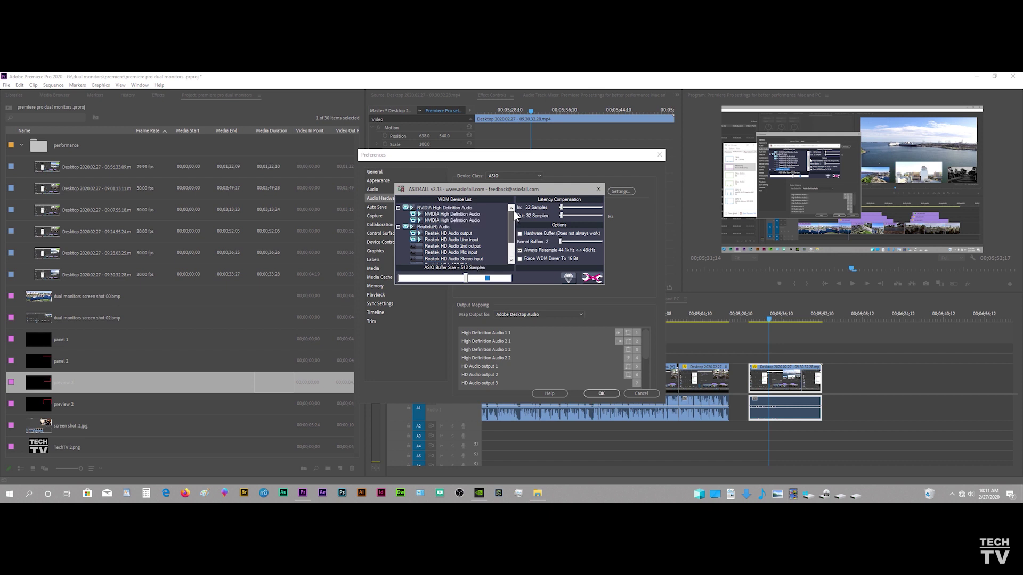
pyautogui.click(565, 279)
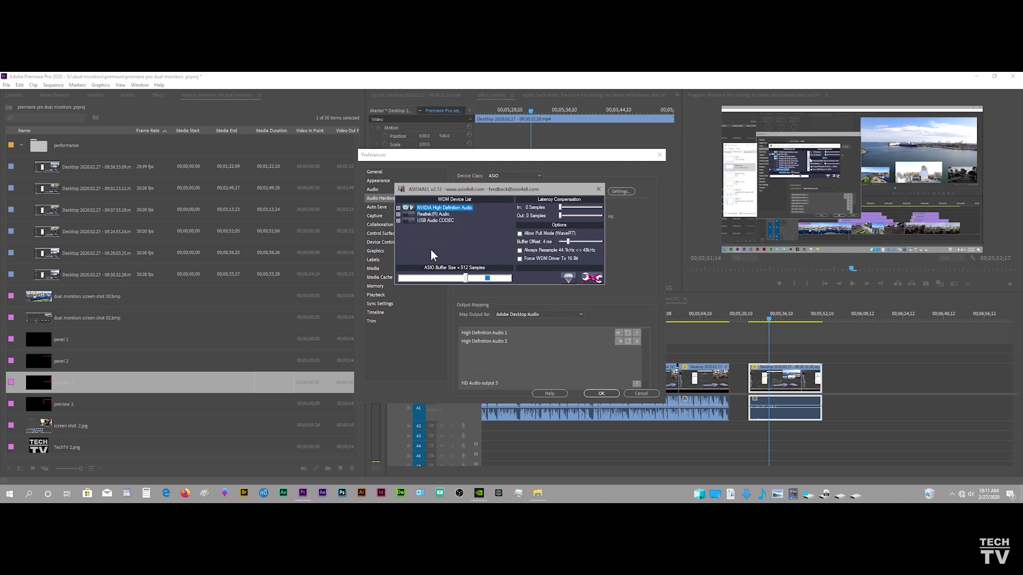
# Turn off USB Audio CODEC and power on Realtek(R) Audio so its HD Audio outputs return.
pyautogui.click(405, 221)
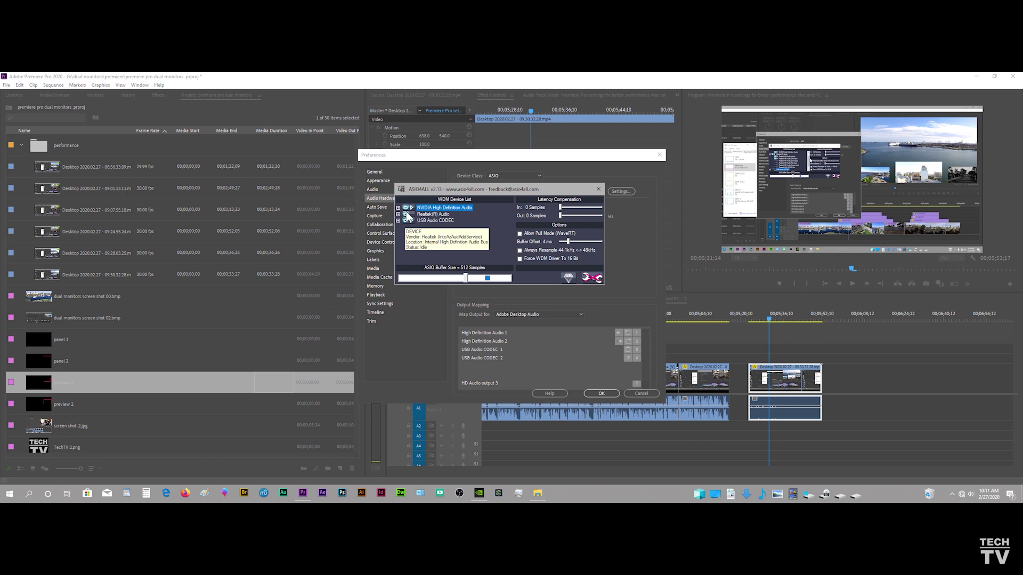
pyautogui.click(406, 221)
pyautogui.click(398, 221)
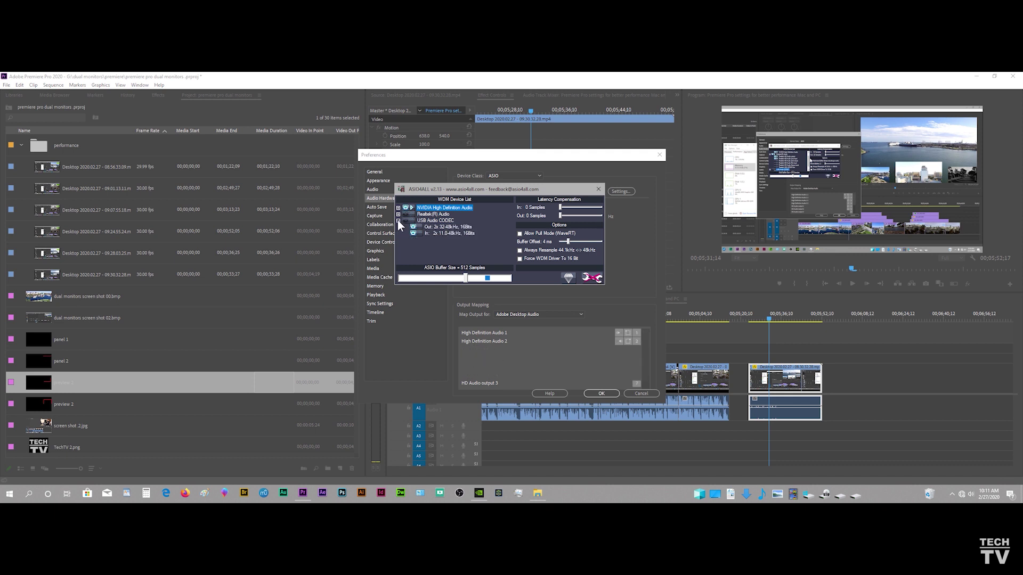
pyautogui.click(398, 214)
pyautogui.click(398, 207)
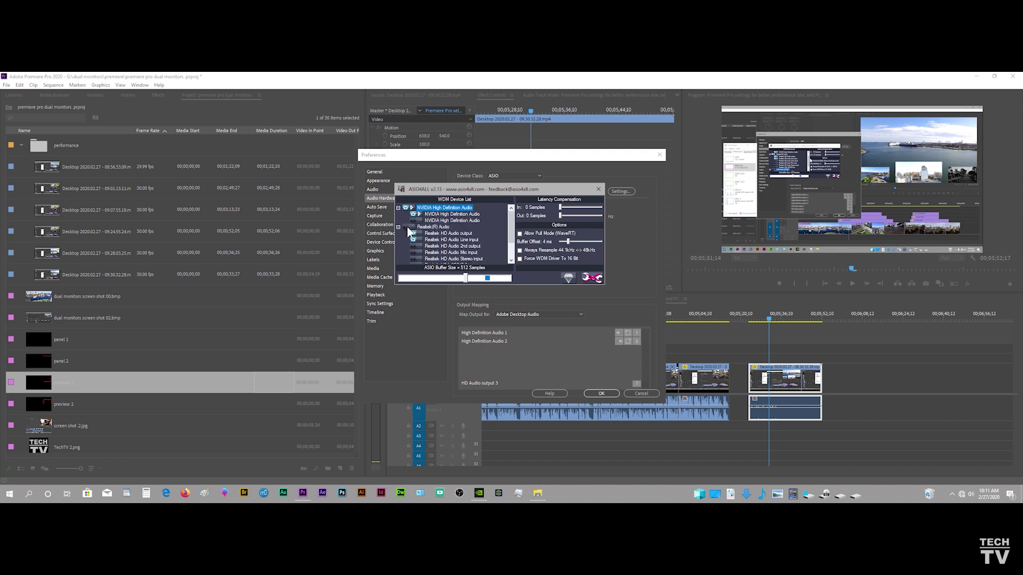
pyautogui.click(407, 228)
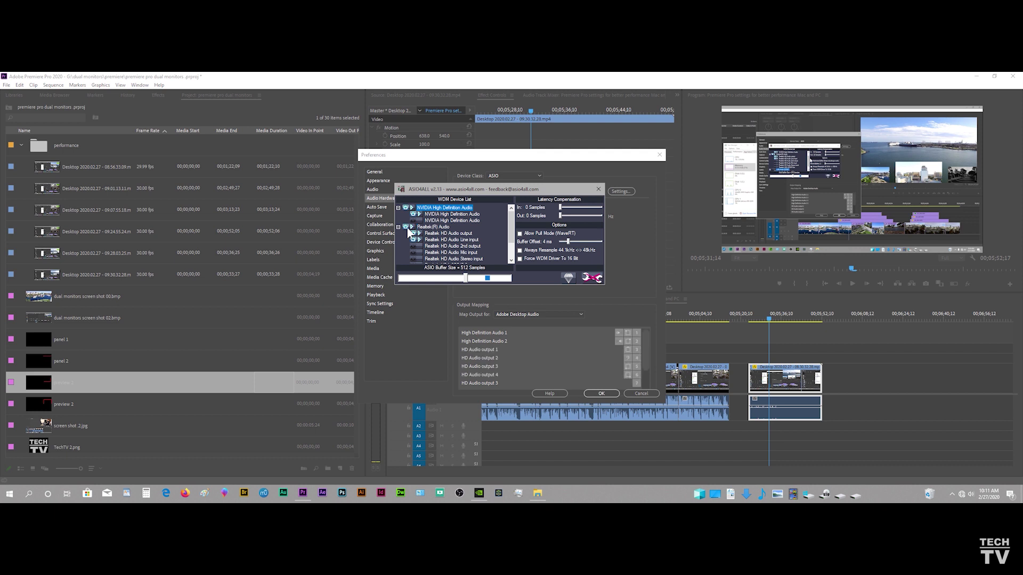
pyautogui.moveTo(513, 234); pyautogui.dragTo(512, 245)
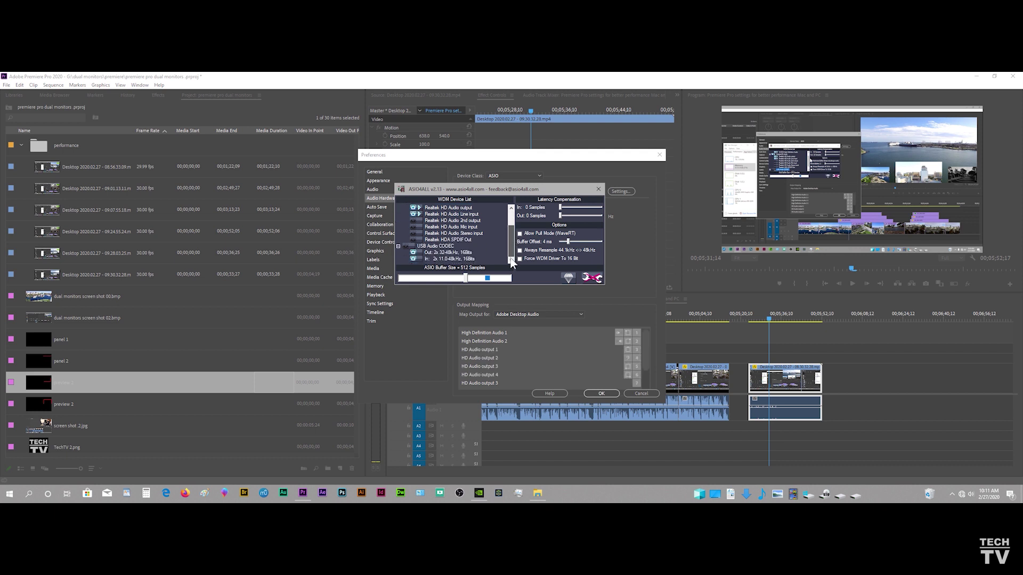